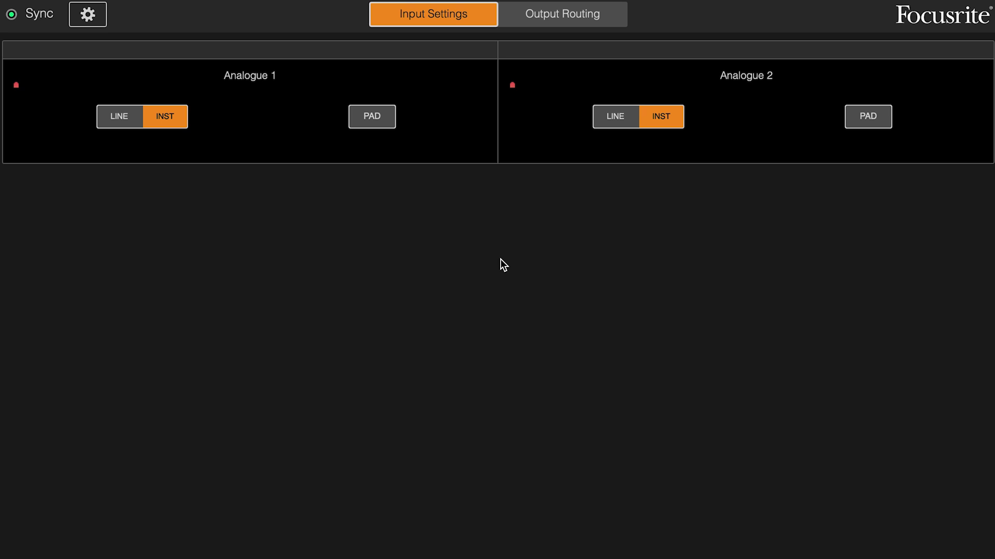
Feed Line Outputs 3-4 from Playback (DAW) 3-4 in Focusrite Control's Output Routing
left_click(544, 21)
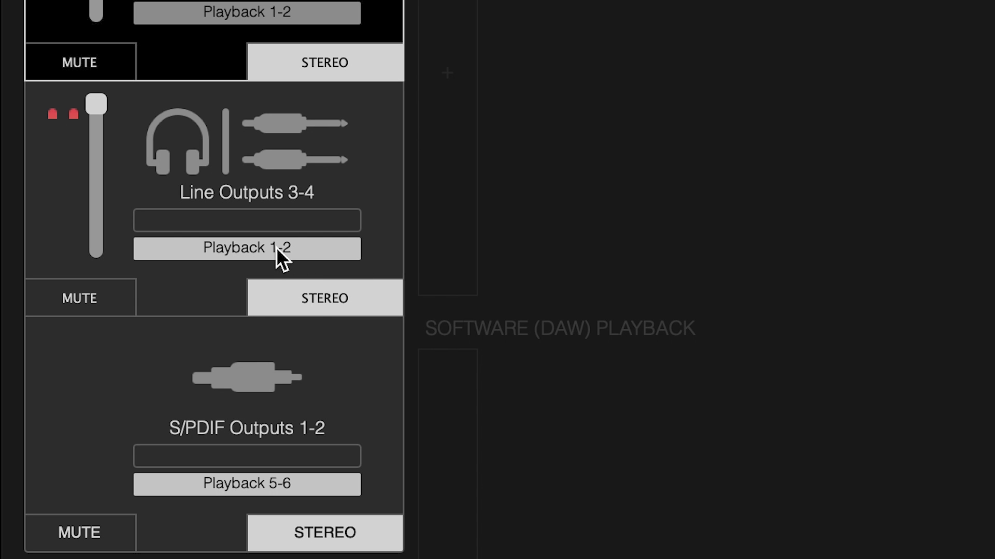
left_click(276, 247)
mouse_move(283, 280)
left_click(362, 304)
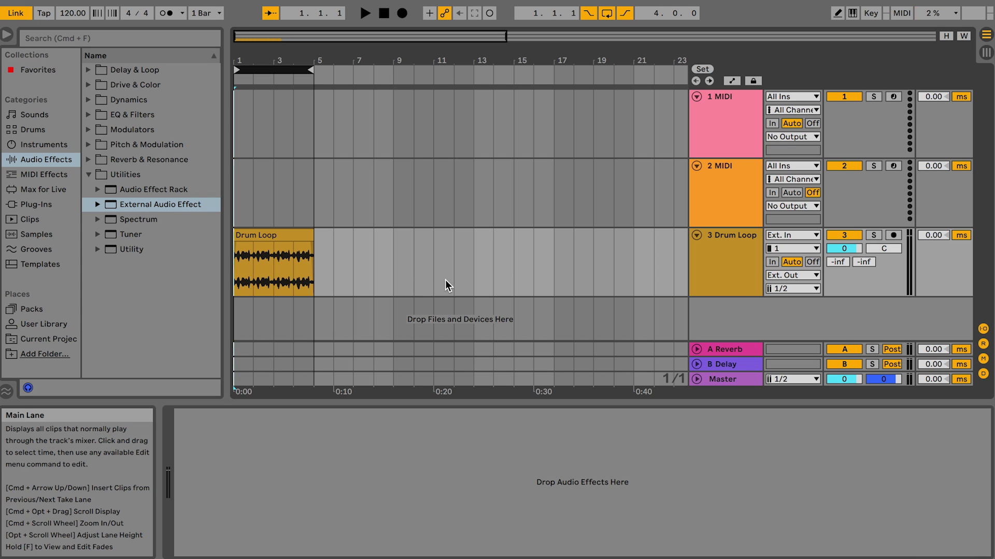
Audition the drum loop, then enable output pairs 3/4 and 5/6 in Live's Audio preferences
key("space")
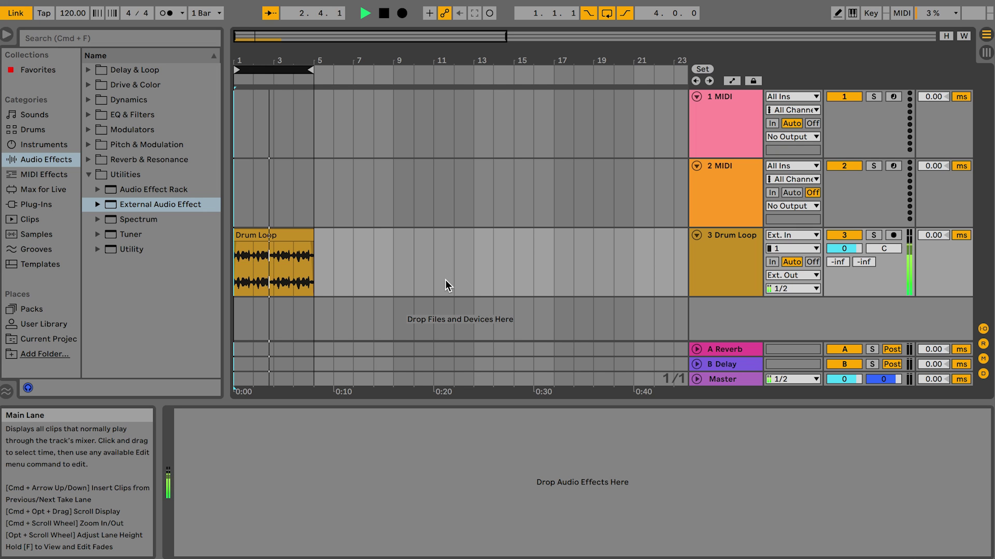
key("space")
left_click(59, 1)
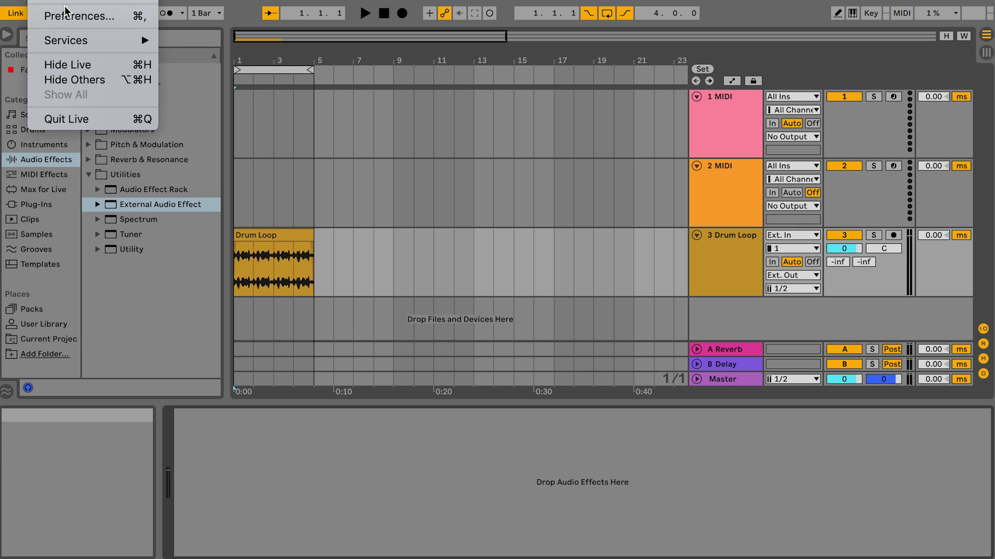
left_click(66, 16)
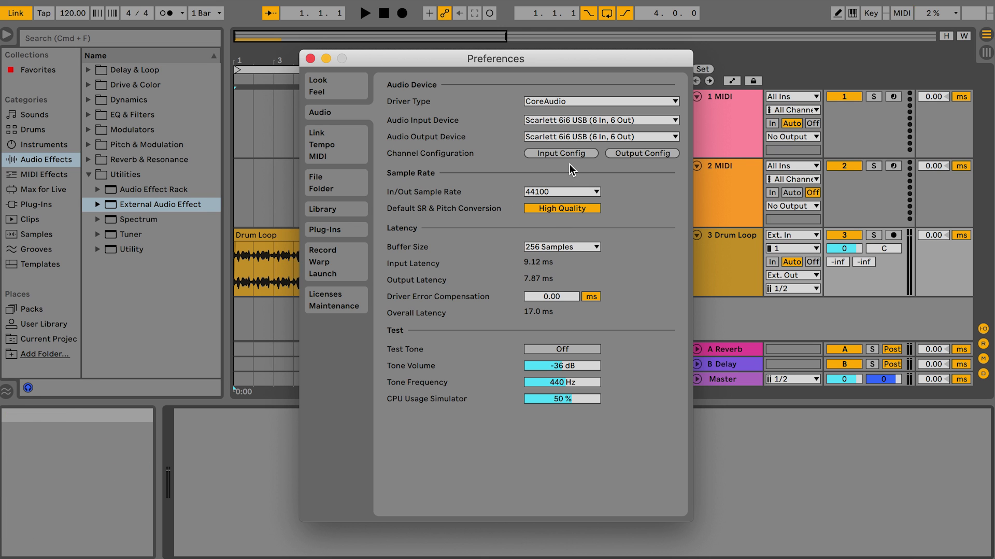
left_click(561, 153)
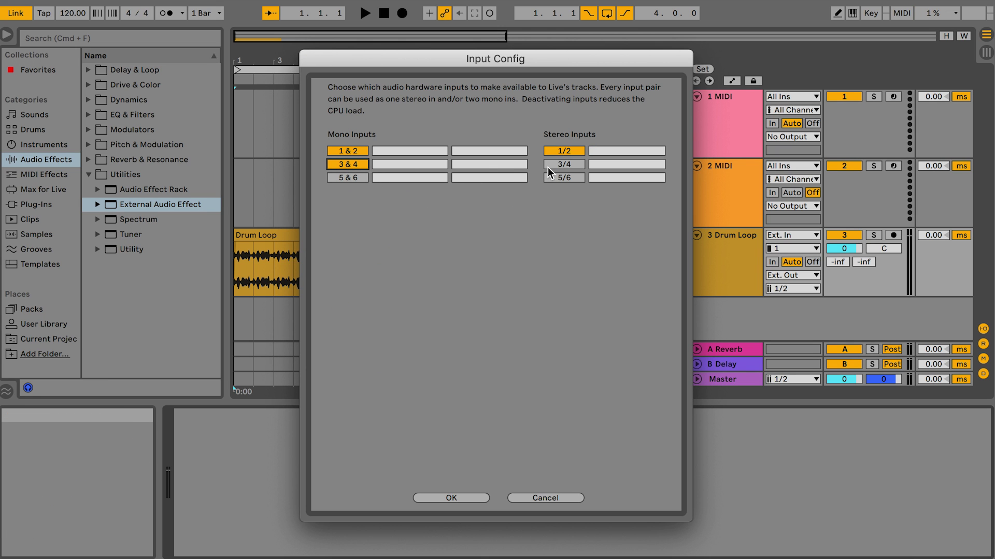
key("Return")
left_click(562, 166)
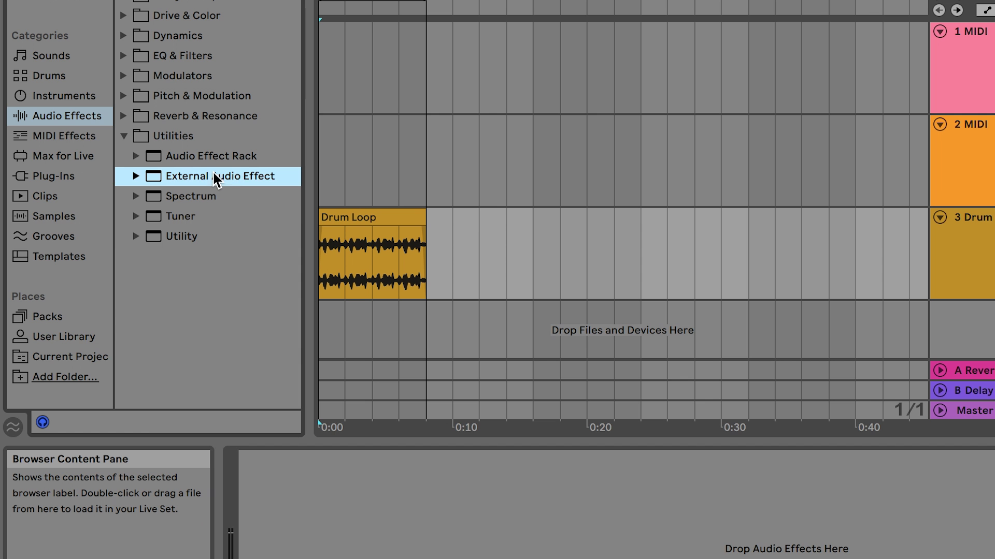
Add an External Audio Effect to Drum Loop, sending to outputs 3/4 and returning from 1/2
left_click_drag(155, 202, 254, 251)
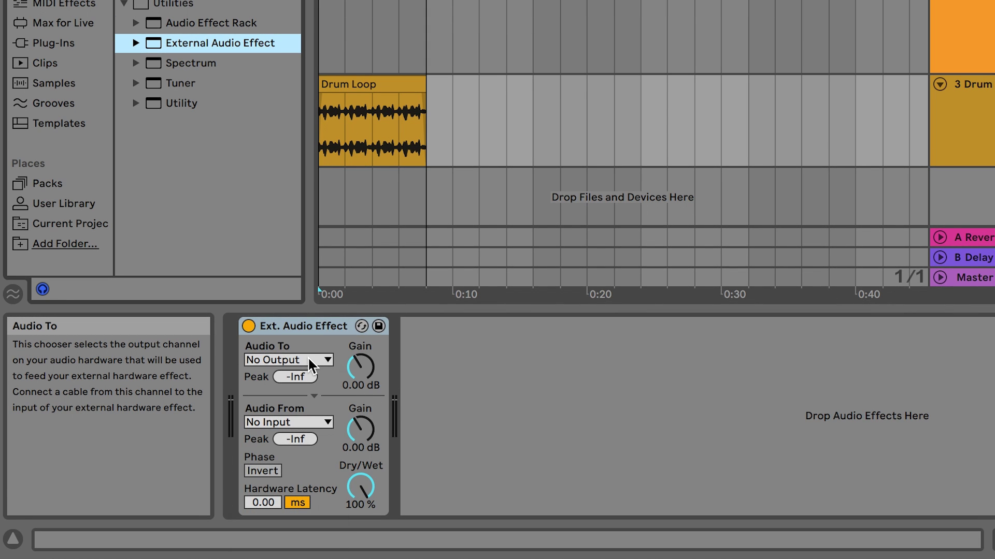
left_click(311, 365)
left_click(278, 392)
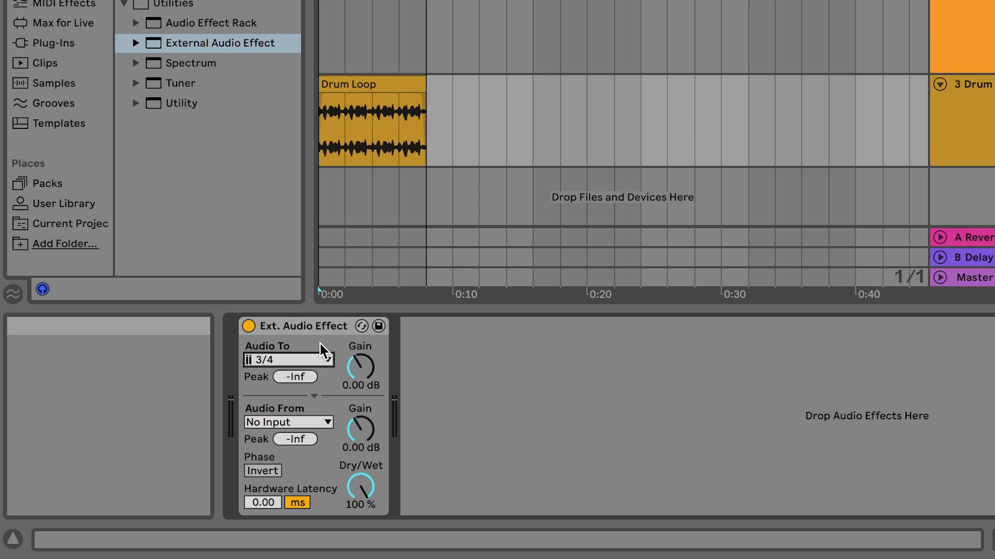
key("space")
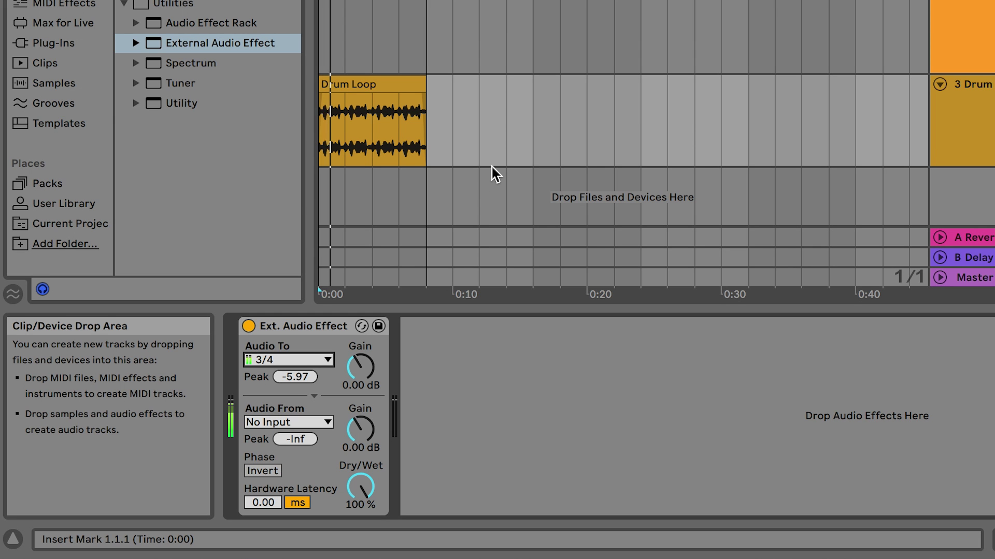
left_click(269, 422)
left_click(272, 247)
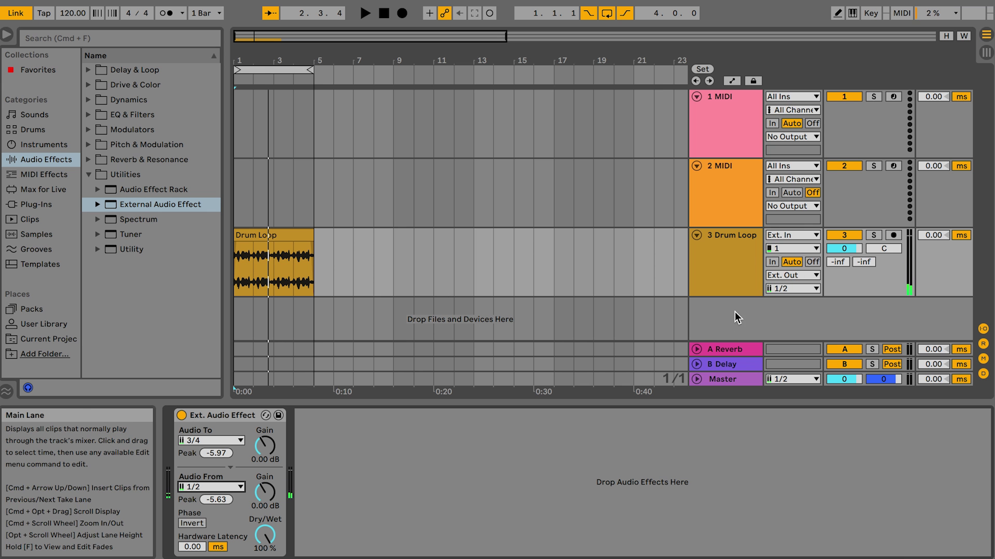
Insert an audio track fed from 3-Drum Loop, arm it and start Arrangement Record
right_click(722, 320)
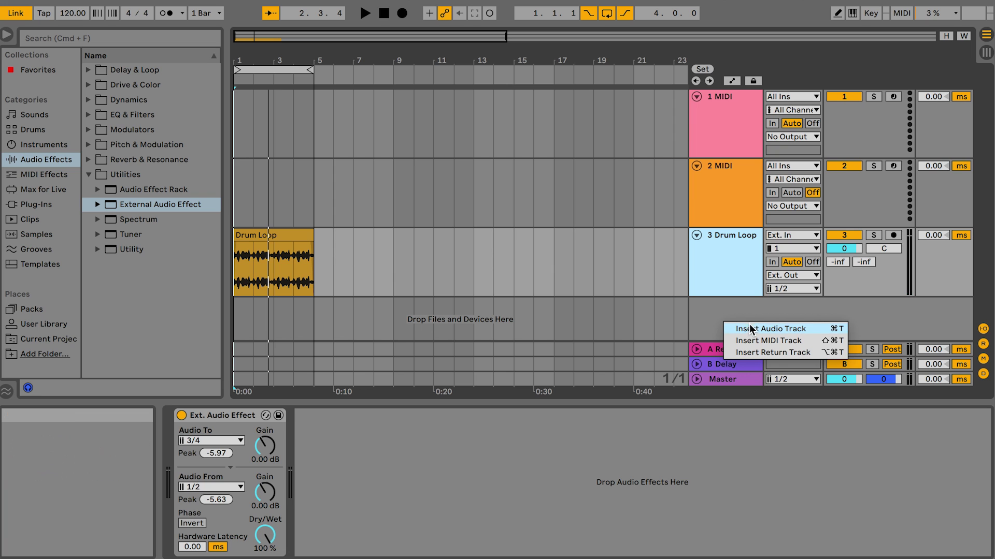
left_click(748, 325)
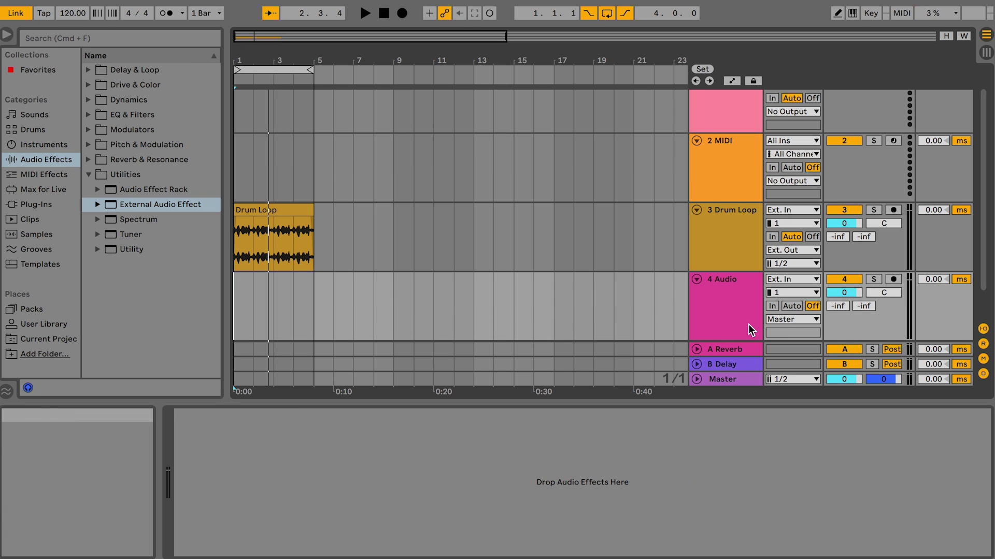
left_click(787, 283)
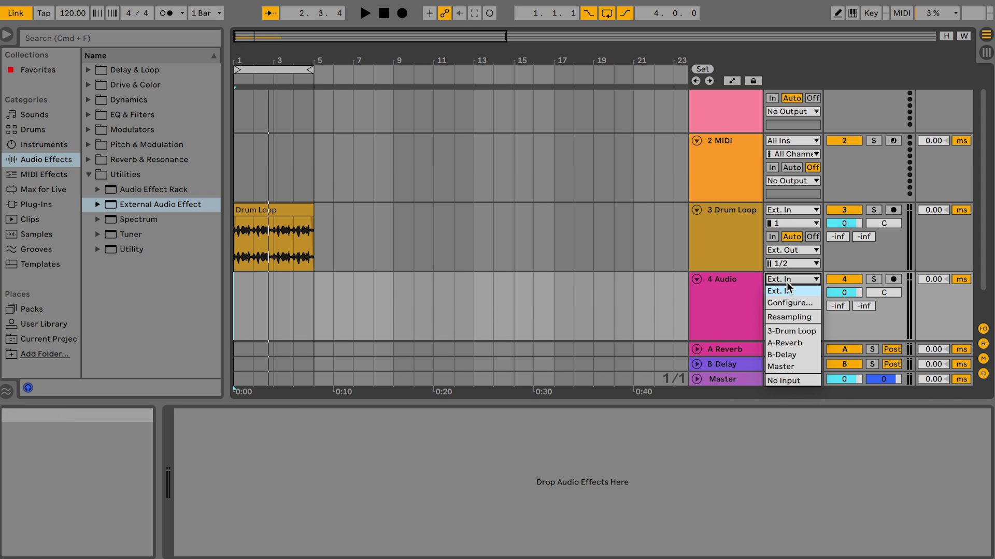
left_click(789, 331)
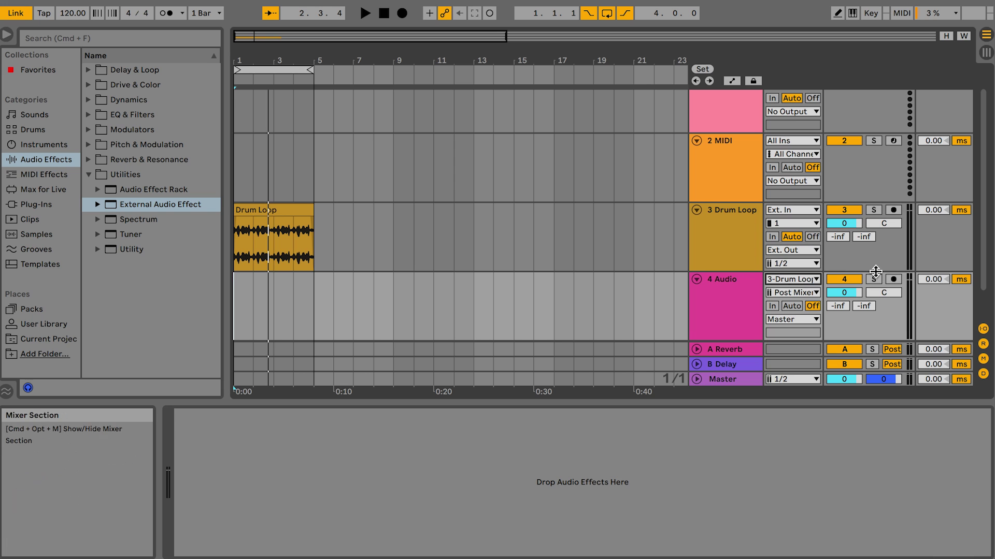
left_click(893, 279)
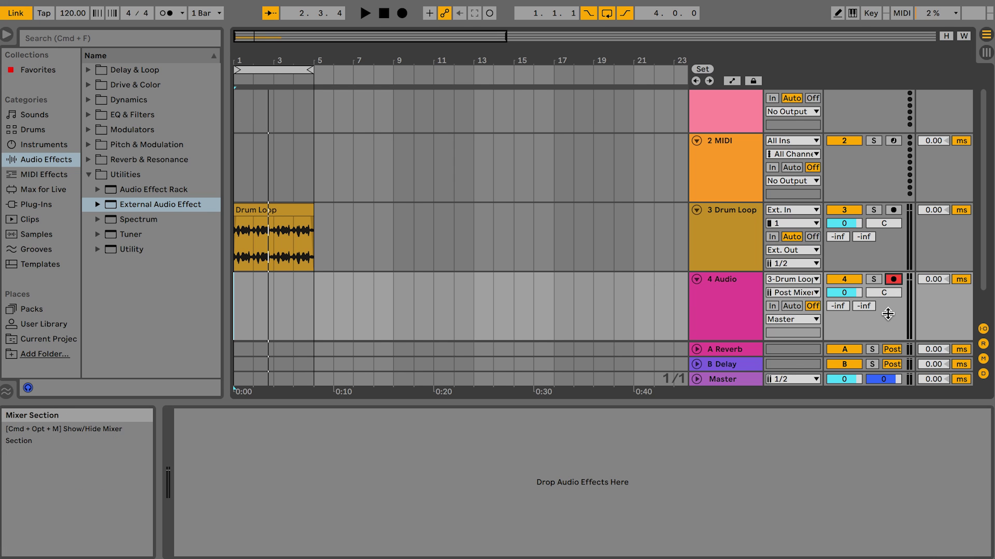
left_click(401, 14)
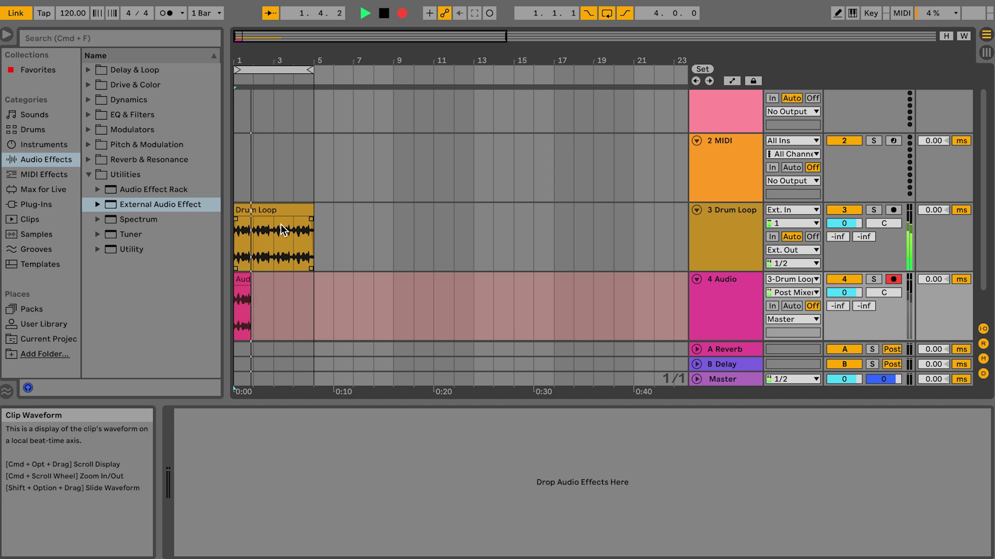
Stop recording, zoom in, turn off grid and select the 0:00:006 gap between transients
key("space")
scroll(281, 225, "up", 5)
scroll(281, 225, "up", 10)
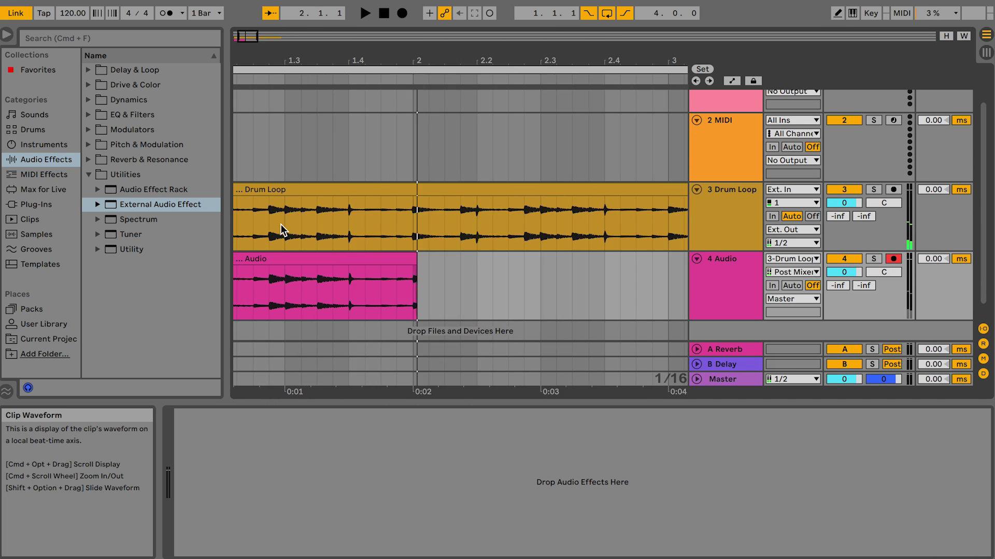
scroll(489, 238, "up", 5)
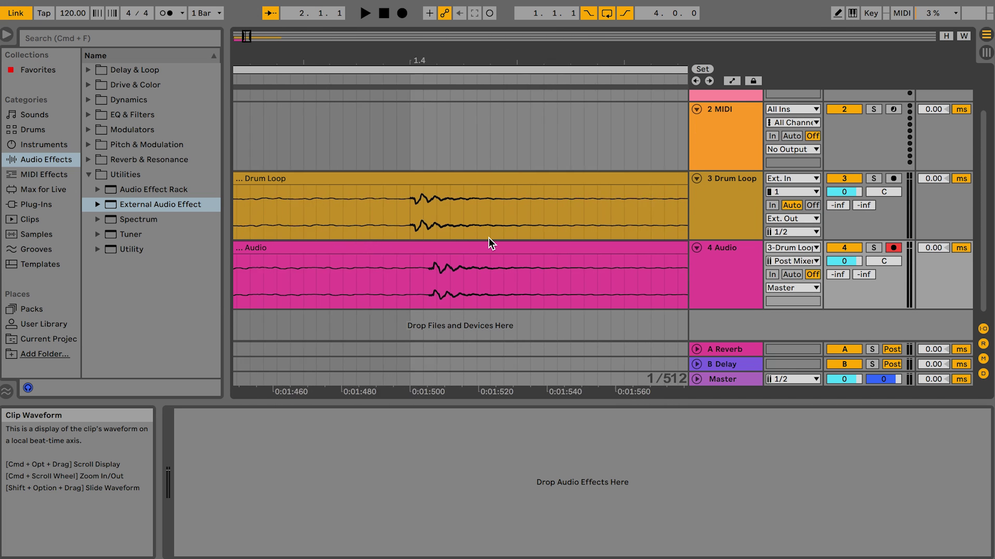
scroll(489, 238, "up", 3)
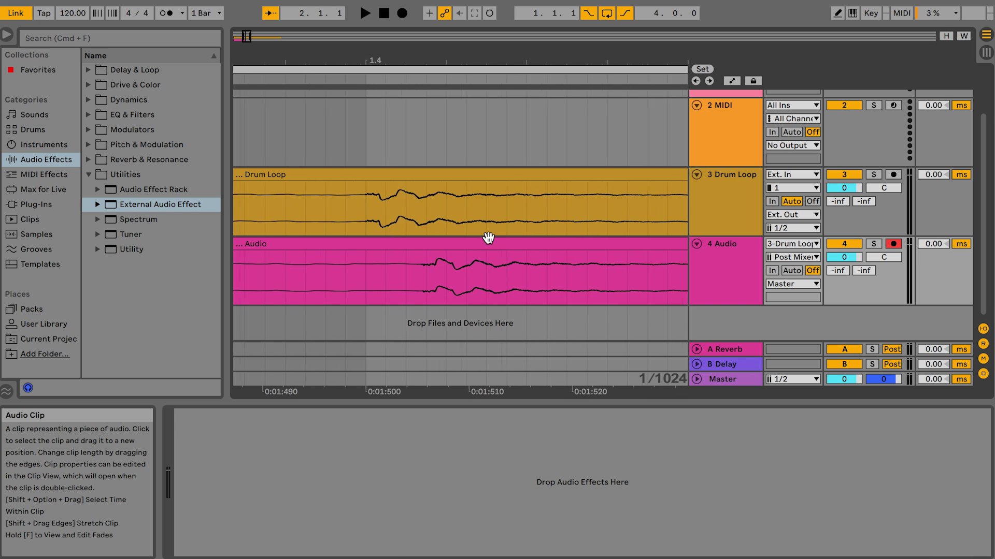
scroll(456, 241, "up", 3)
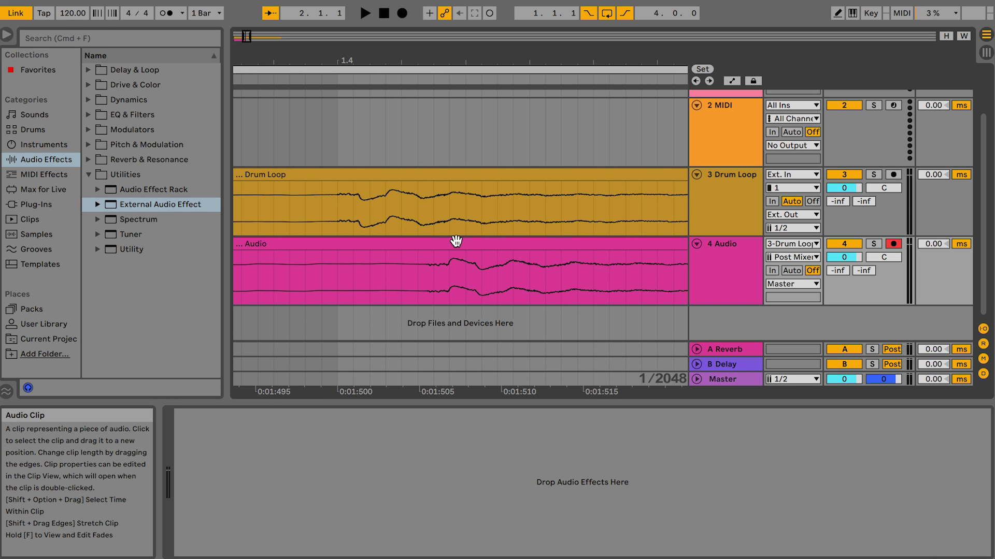
key("super+4")
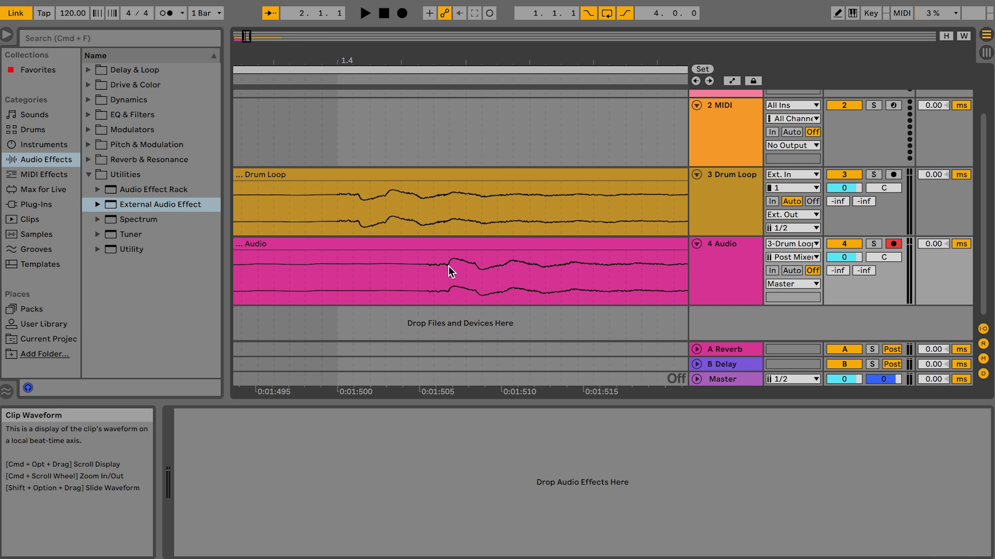
left_click_drag(448, 266, 359, 229)
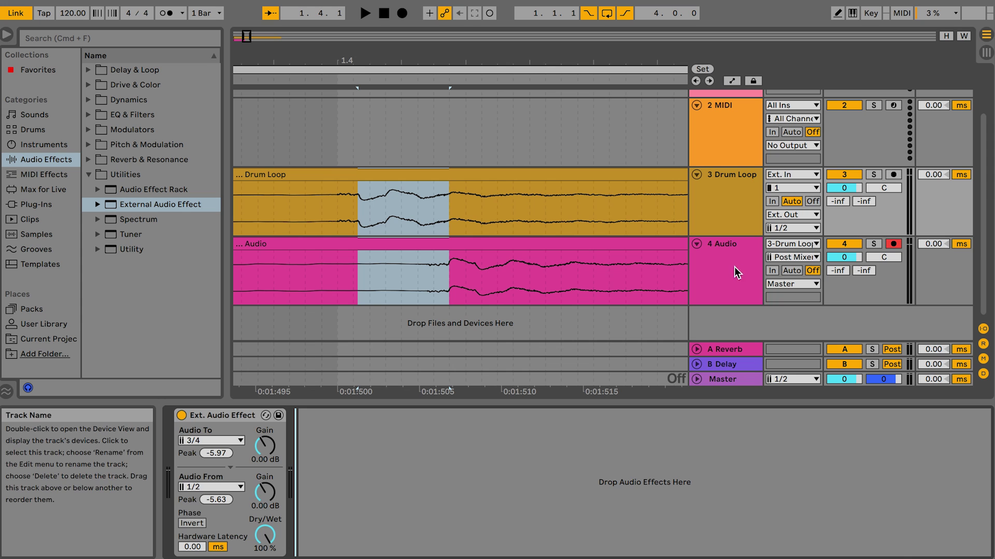
Delete the test recording clip from the 4 Audio track
left_click(732, 269)
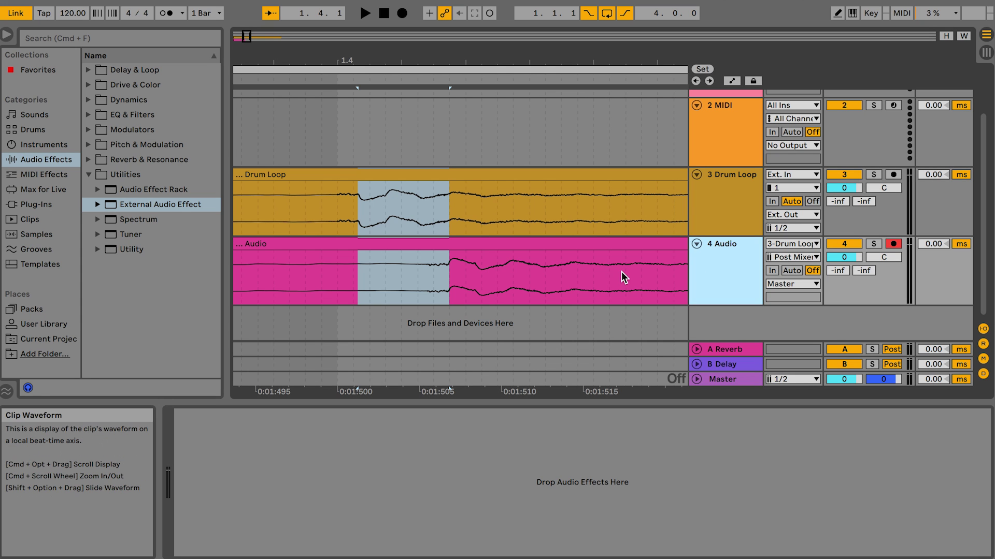
left_click(594, 245)
key("minus")
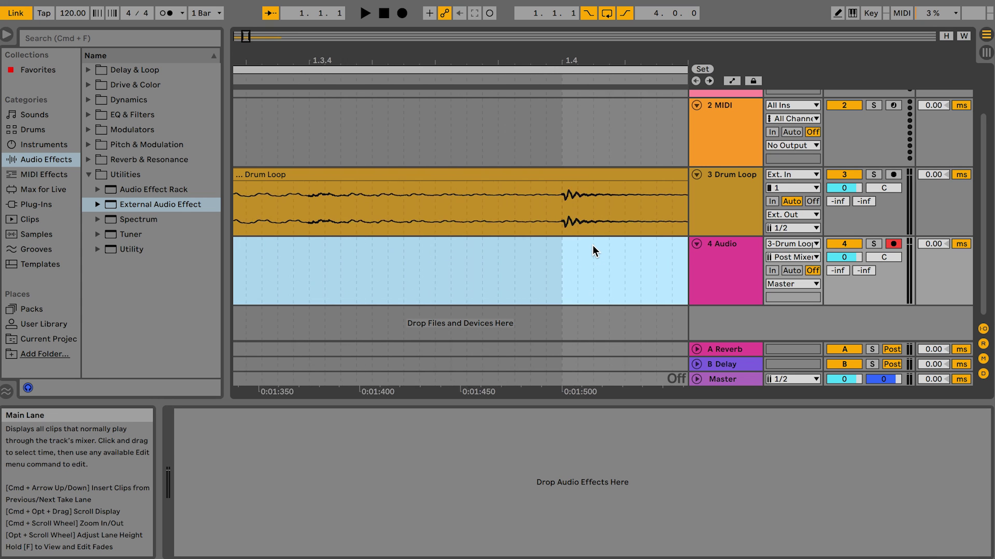
key("Delete")
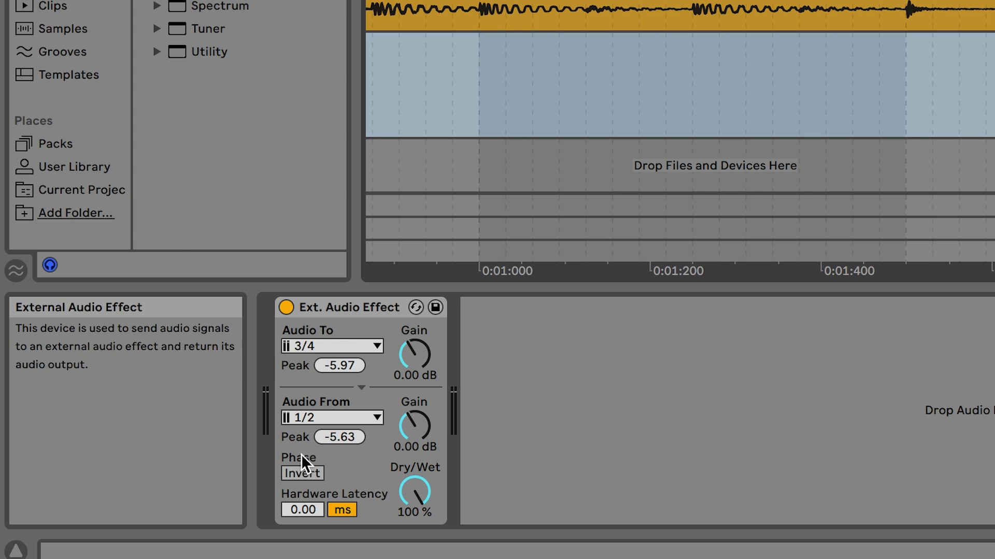
Turn on Phase Invert and set the External Audio Effect's Hardware Latency to 6 ms
left_click(298, 474)
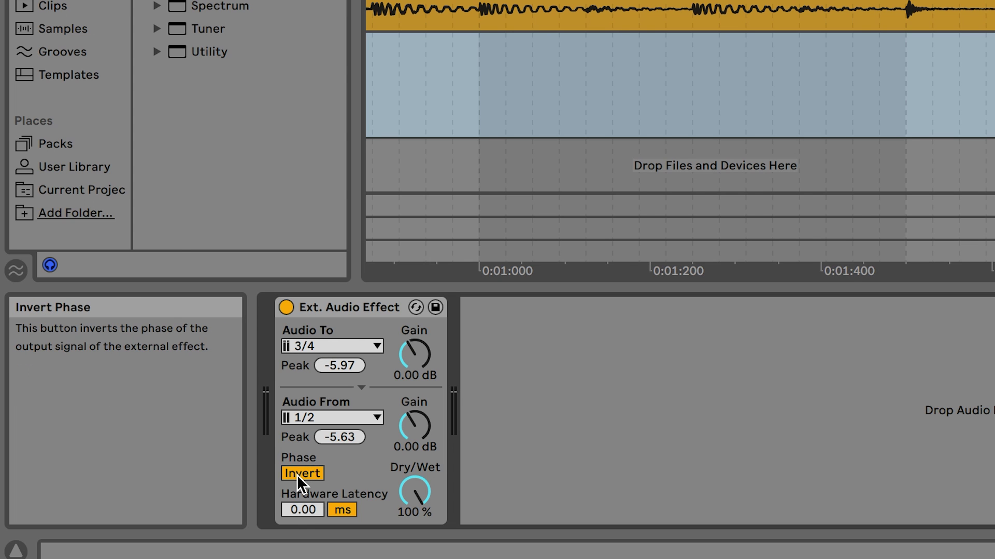
left_click(300, 511)
type("6")
key("Return")
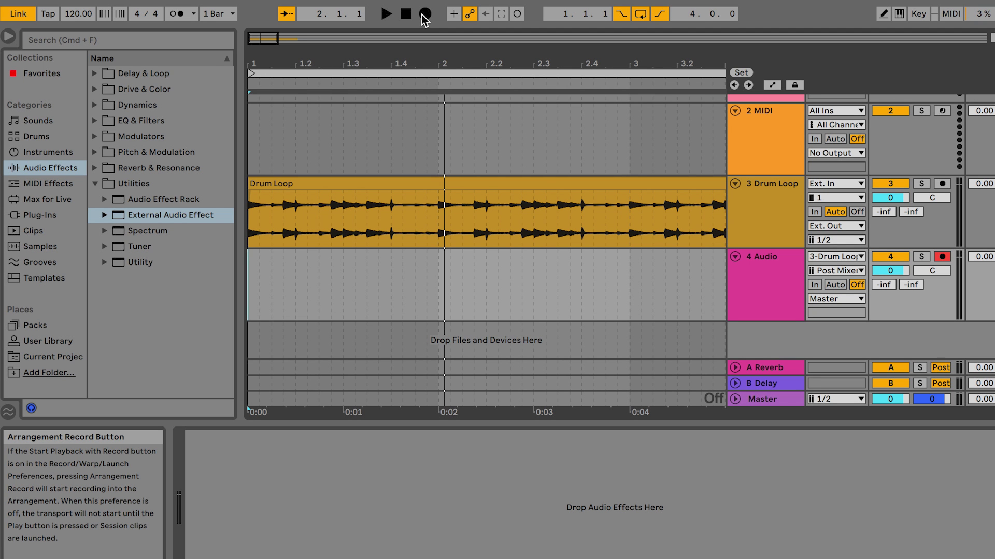
Record a four-bar Audio 2 clip of the Drum Loop's return onto the 4 Audio track
left_click(422, 16)
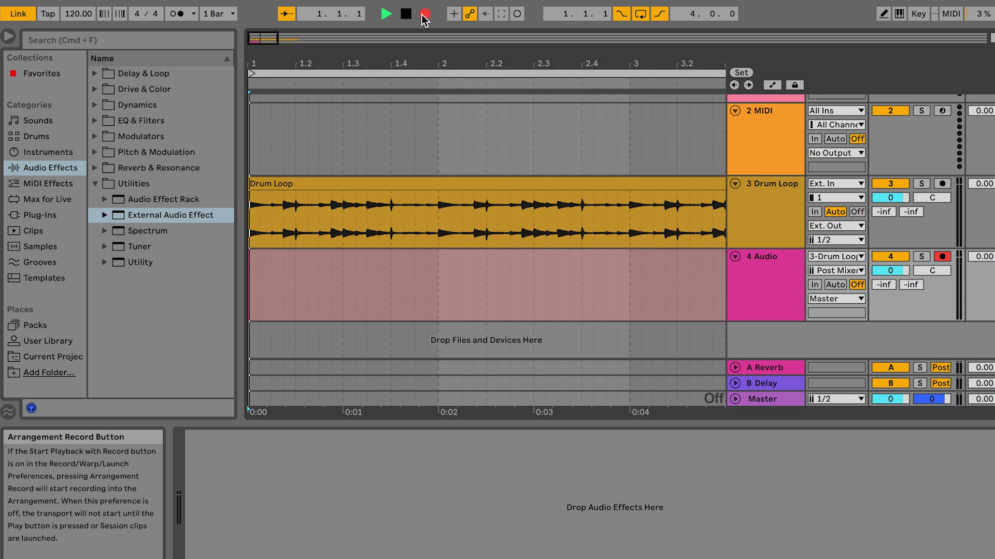
key("minus")
key("minus")
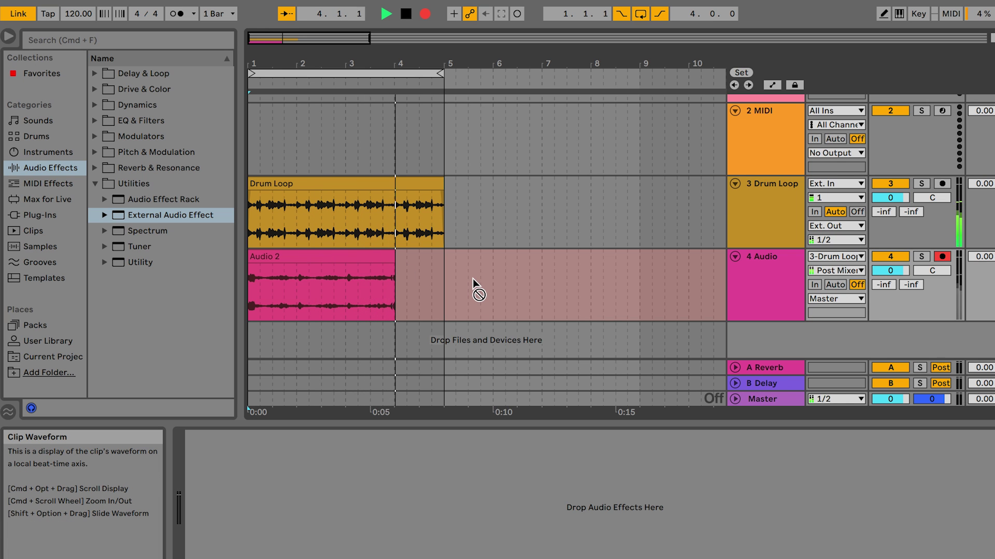
key("space")
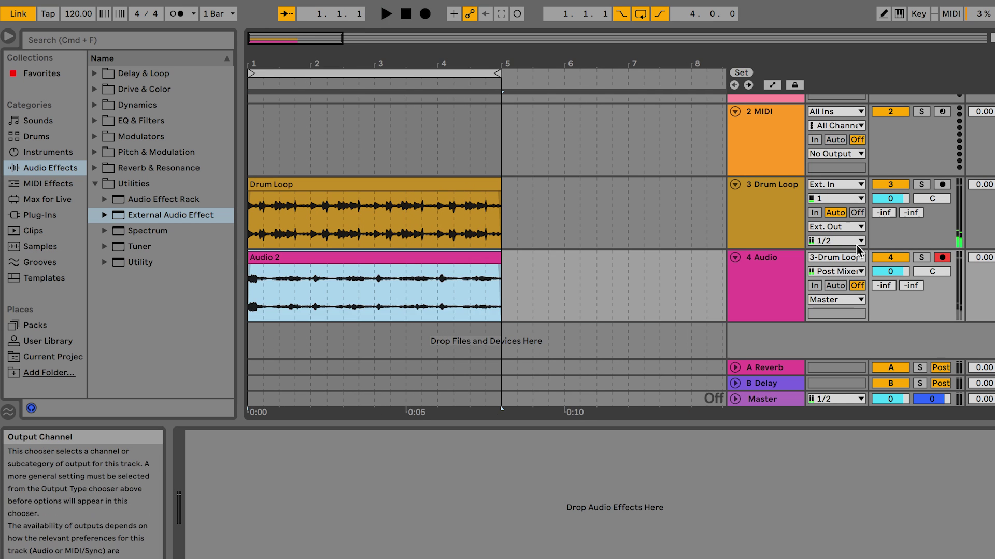
Switch off the Ext. Audio Effect and bring the 4 Audio track's volume to -0.4 dB during playback
left_click(192, 437)
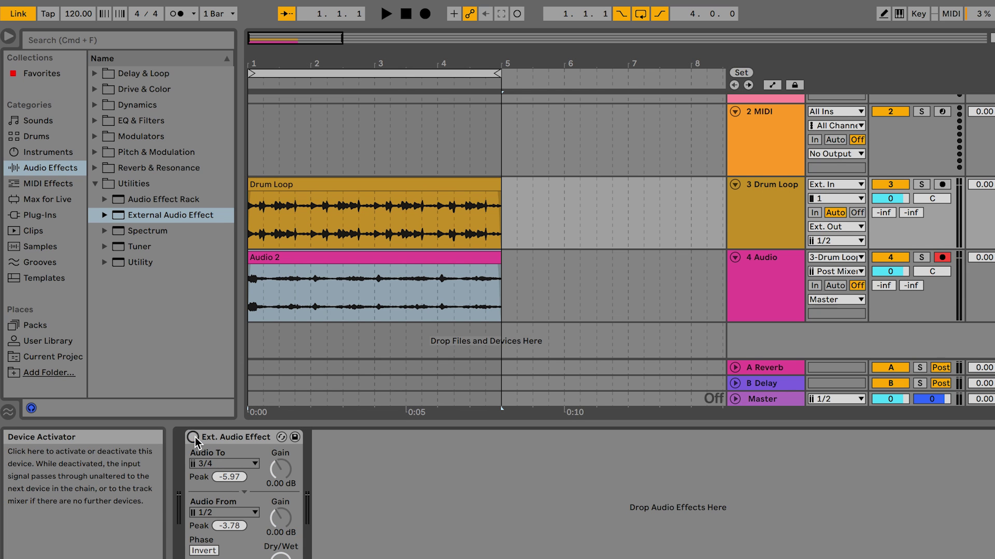
key("space")
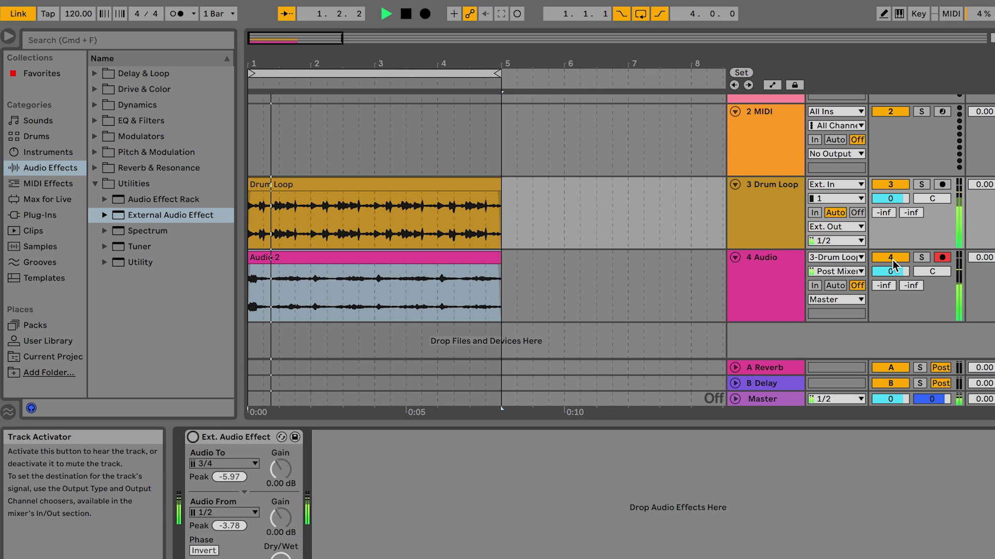
left_click_drag(900, 272, 900, 294)
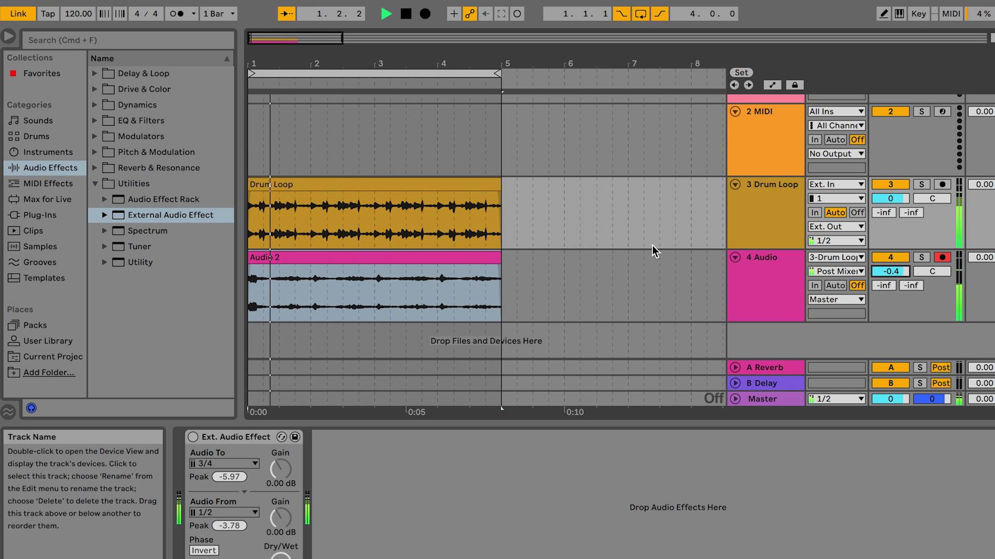
key("space")
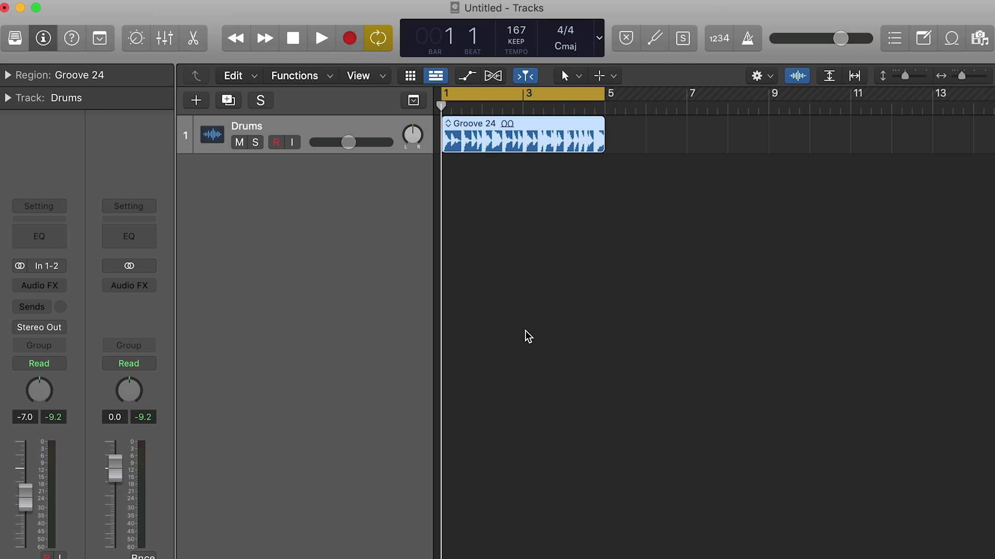
key("space")
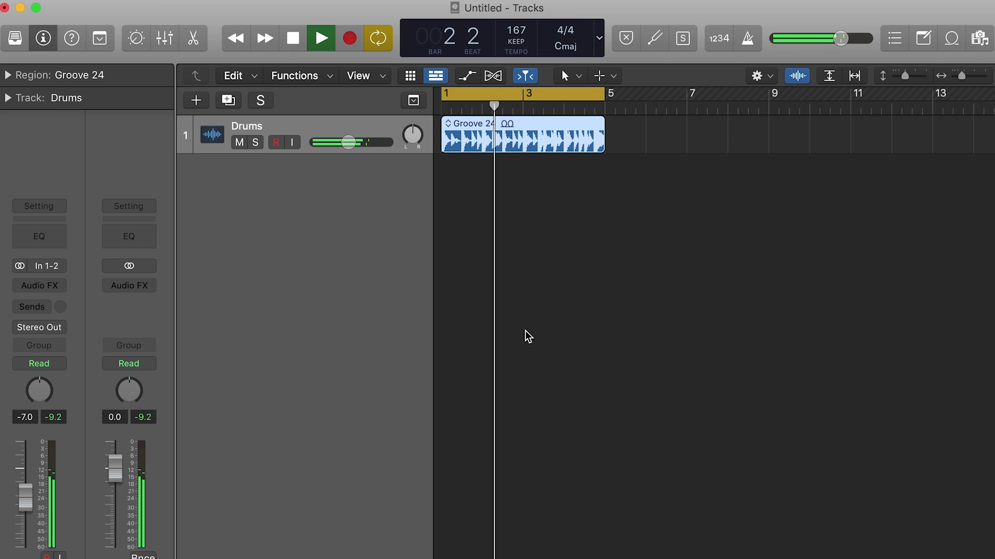
key("space")
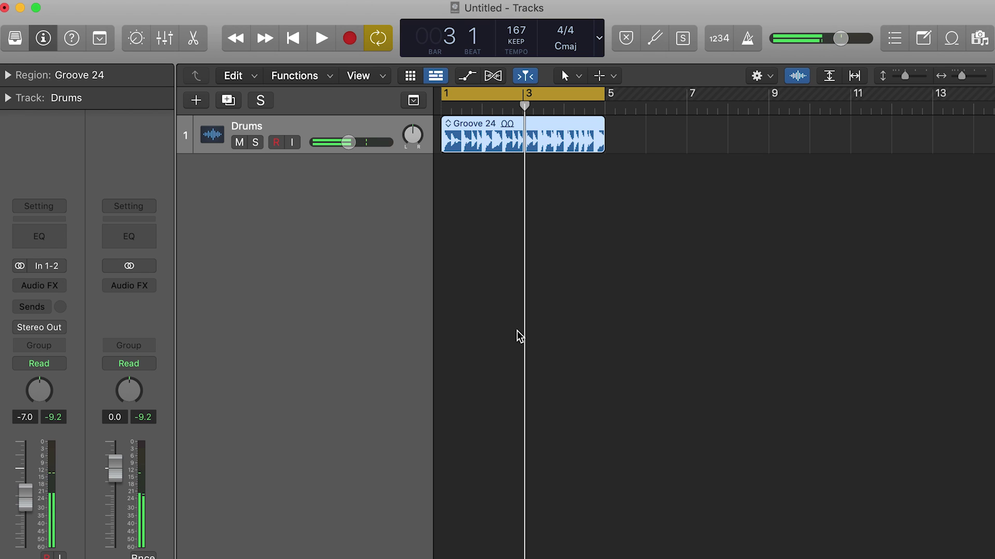
Insert a stereo I/O plug-in on Drums with Output 3-4 and Input 1-2
left_click(56, 289)
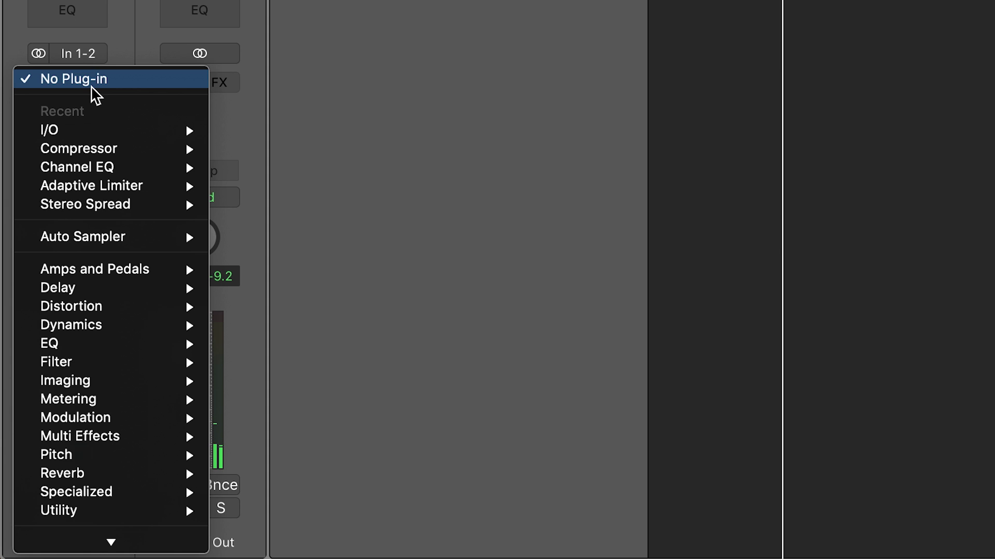
mouse_move(120, 558)
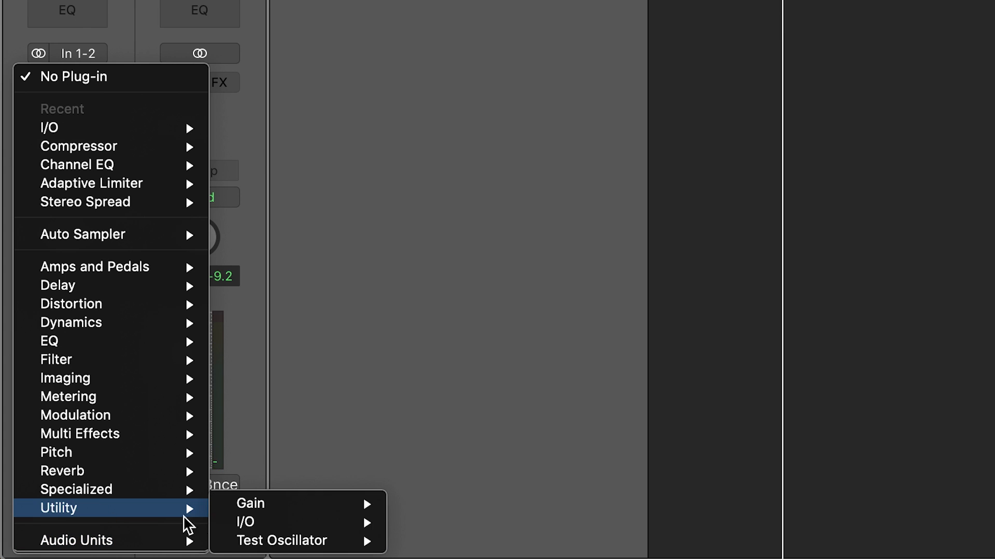
mouse_move(242, 522)
left_click(428, 523)
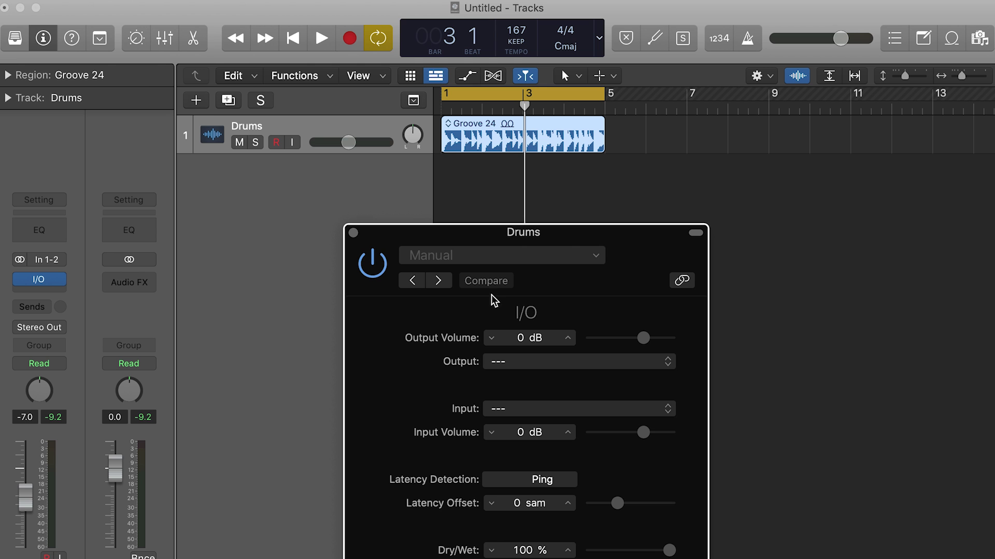
left_click(513, 224)
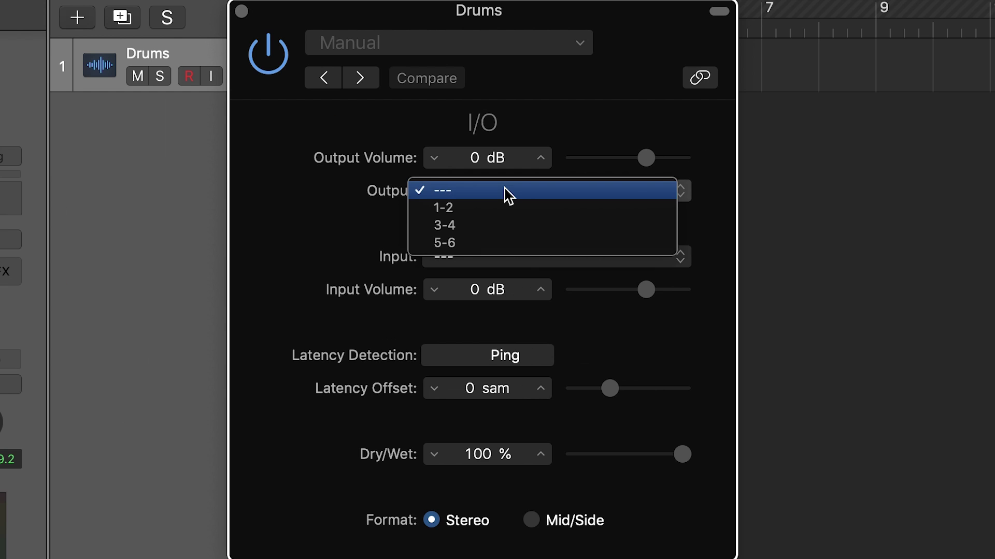
left_click(460, 226)
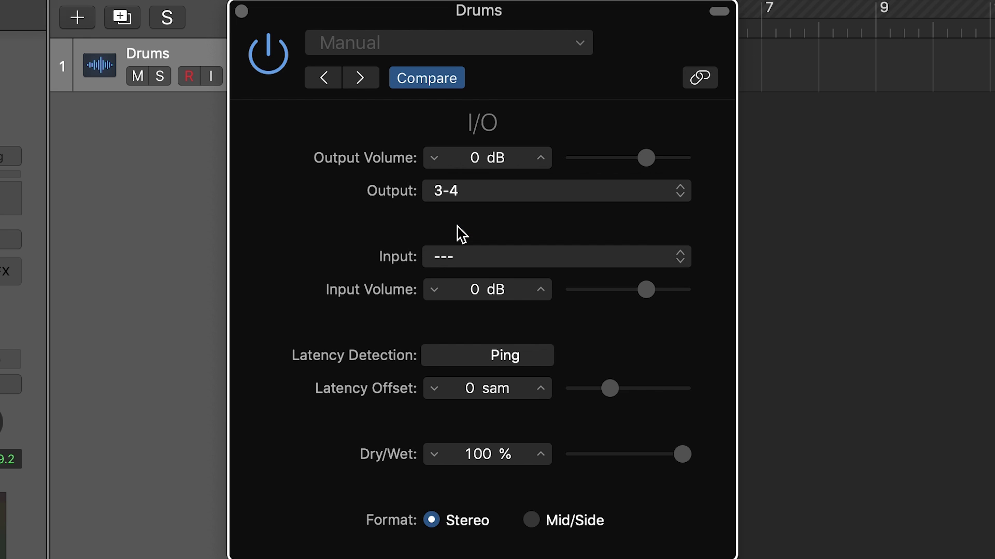
left_click(458, 252)
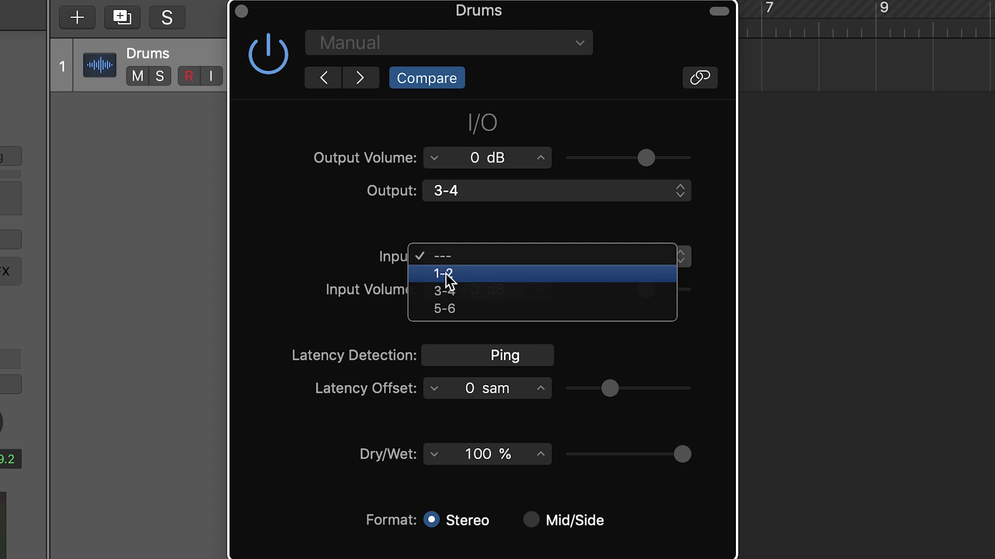
left_click(445, 275)
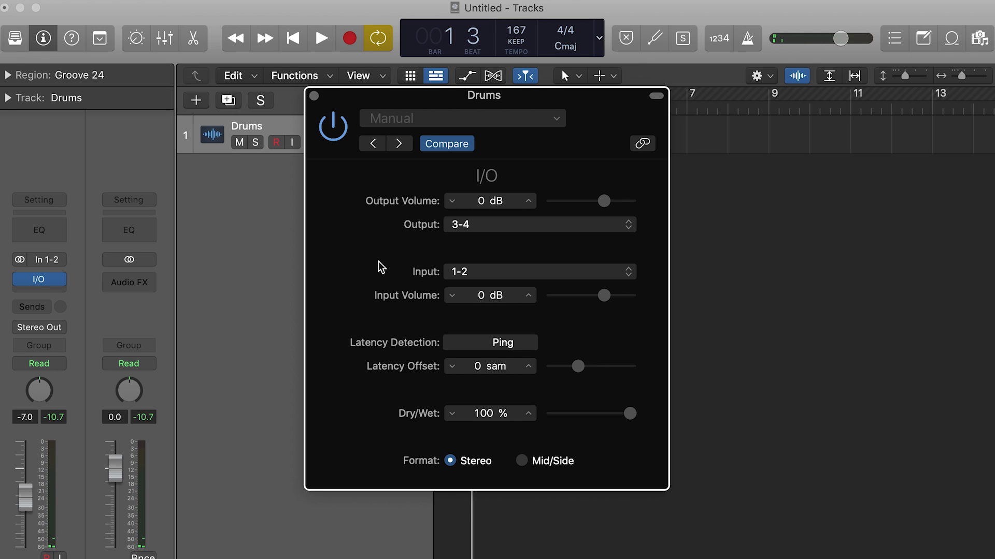
Ping the I/O plug-in for +246 samples latency, then set audio Recording Delay to -246 samples
left_click(481, 344)
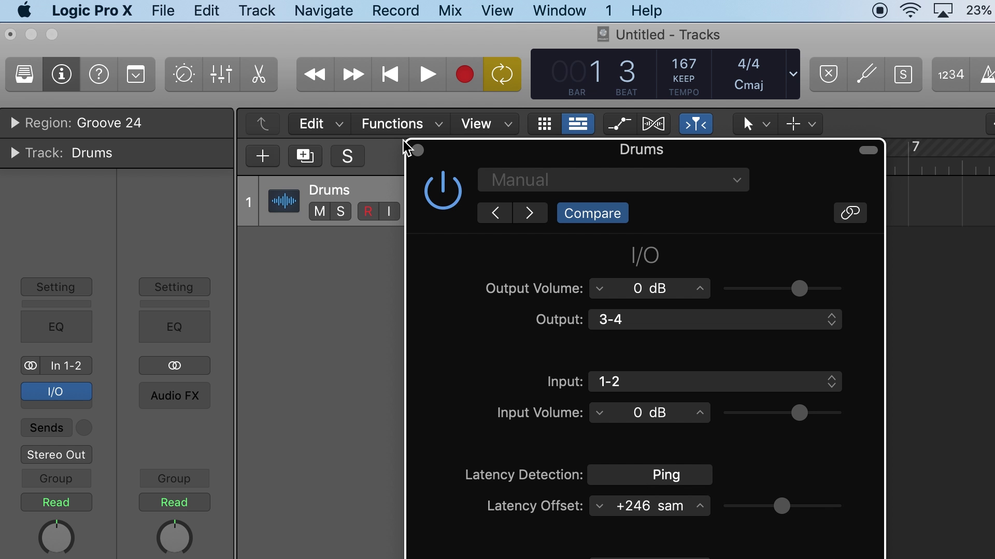
left_click(418, 150)
left_click(112, 7)
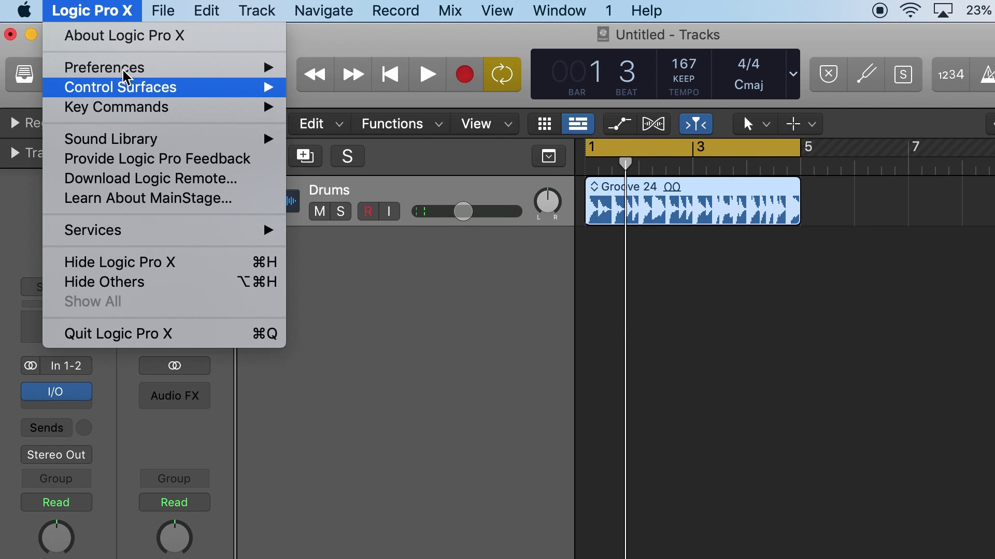
mouse_move(127, 70)
left_click(362, 88)
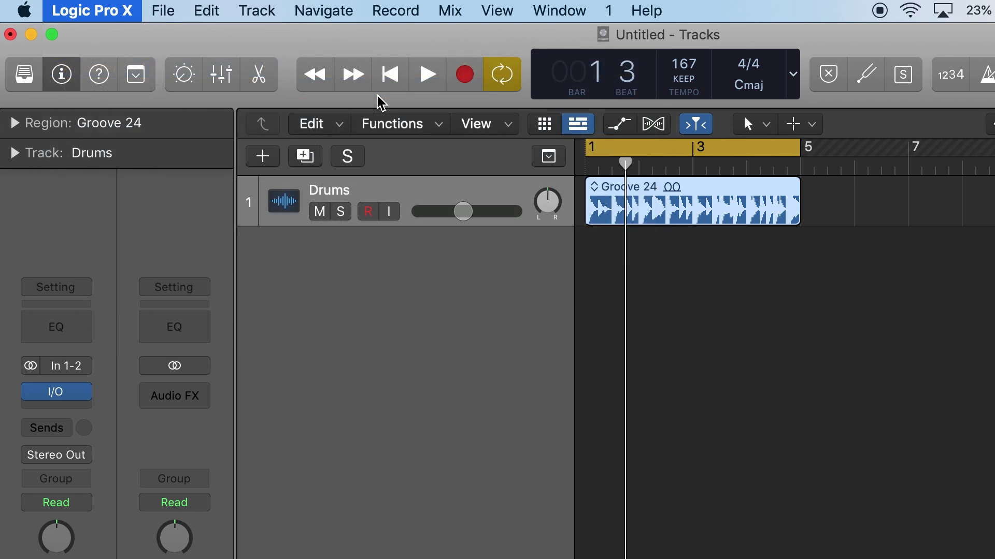
double_click(772, 267)
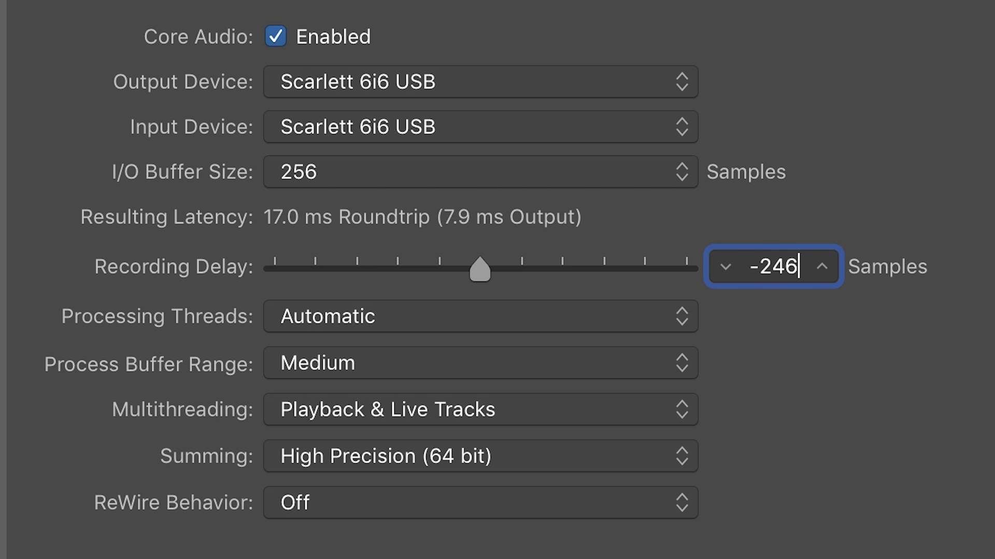
key("Return")
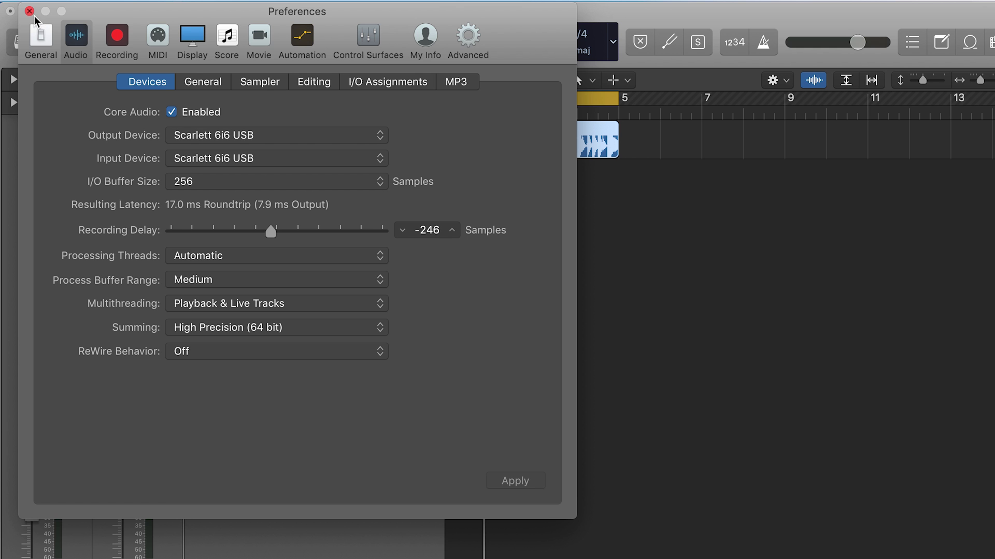
left_click(13, 10)
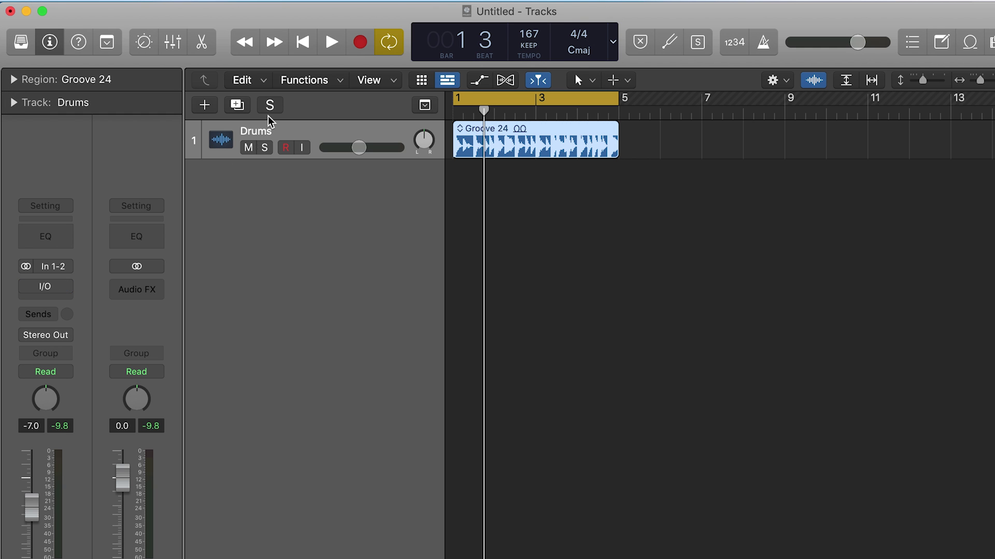
Route the Drums channel's output to Output 3-4
left_click(42, 337)
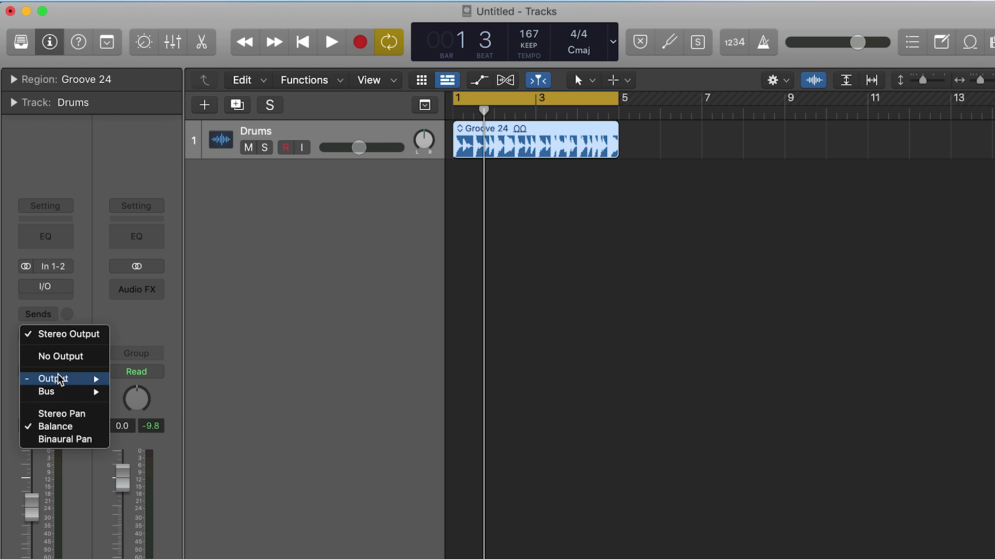
mouse_move(58, 378)
left_click(158, 392)
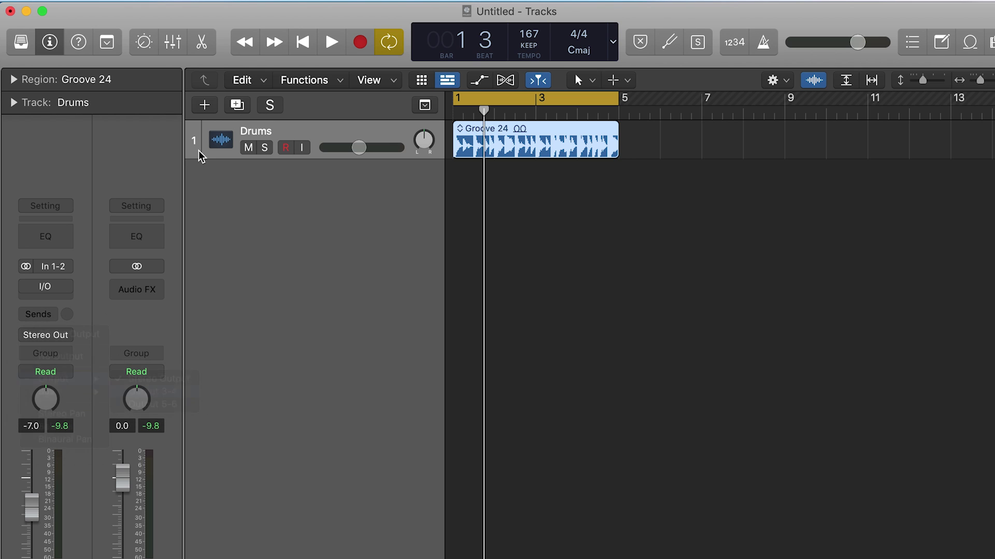
Add a new audio track, Audio 1, with input 1 + 2
left_click(207, 113)
left_click(297, 173)
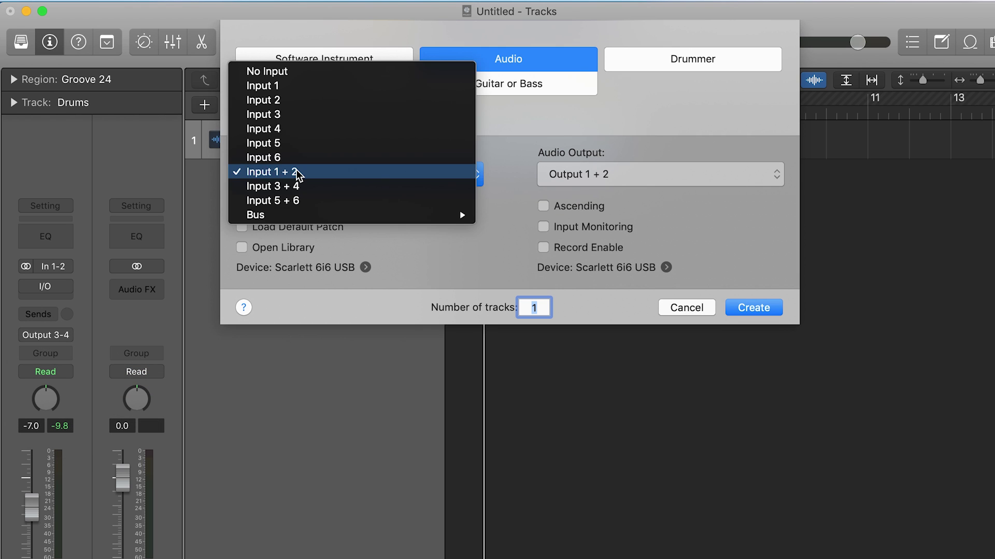
left_click(297, 173)
left_click(753, 309)
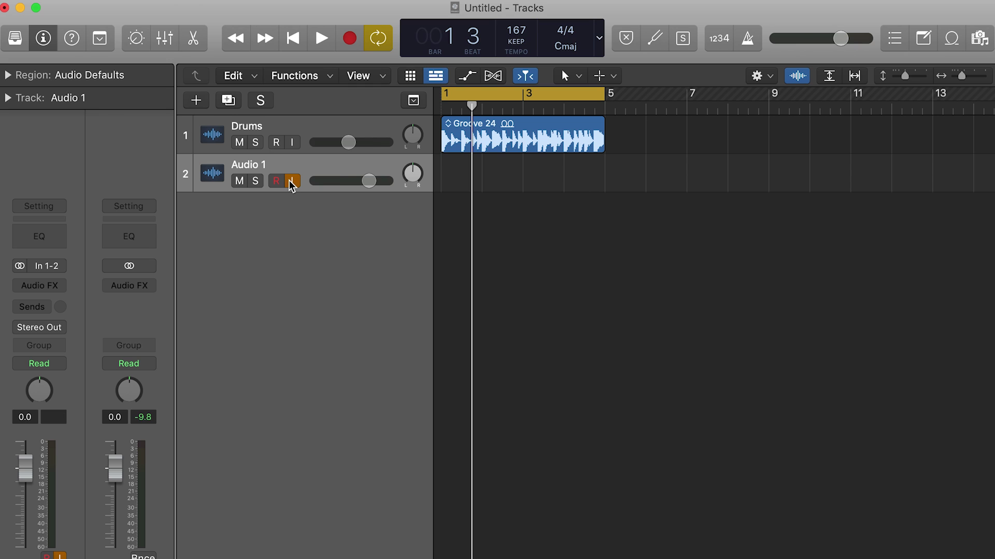
Record the hardware return onto Audio 1 as region Untitled_1#01 alongside the Groove 24 loop
key("r")
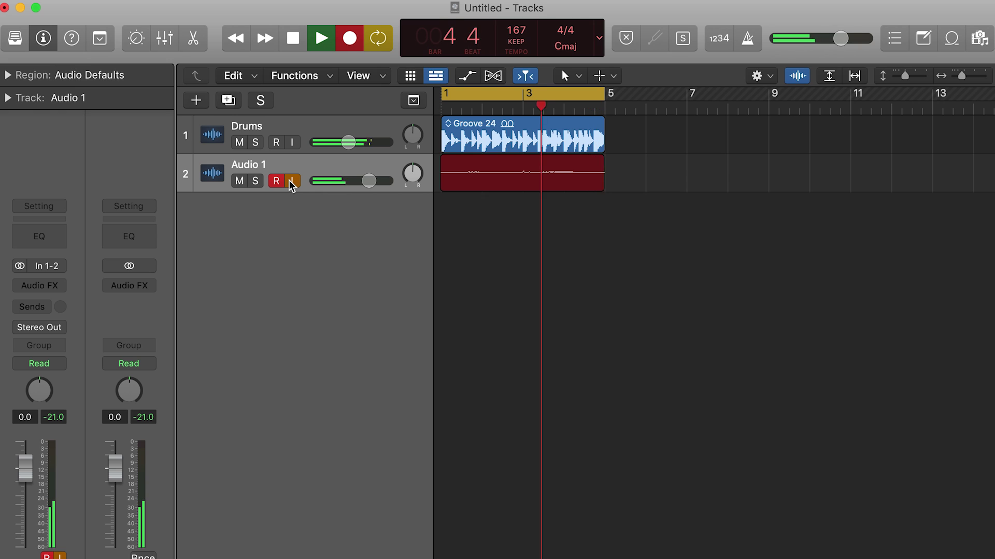
key("space")
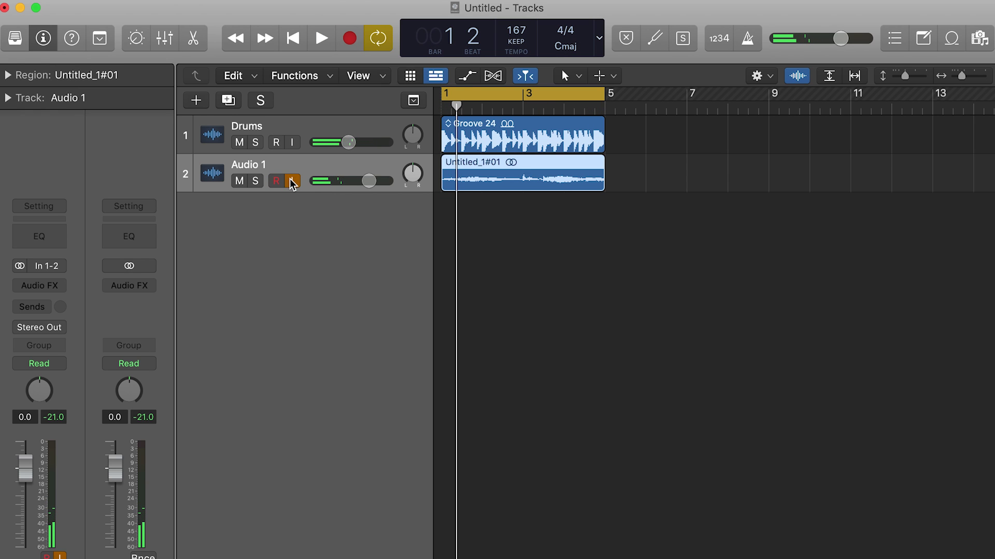
Send Drums back to Stereo Out, lower Audio 1 to -5.0 dB, and play both tracks
left_click(273, 131)
left_click(55, 328)
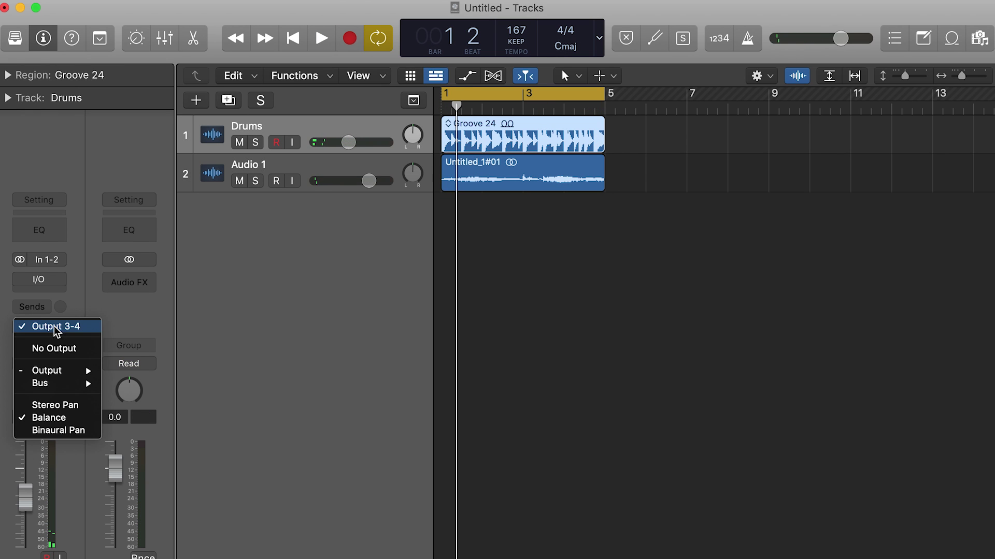
mouse_move(60, 372)
left_click(136, 370)
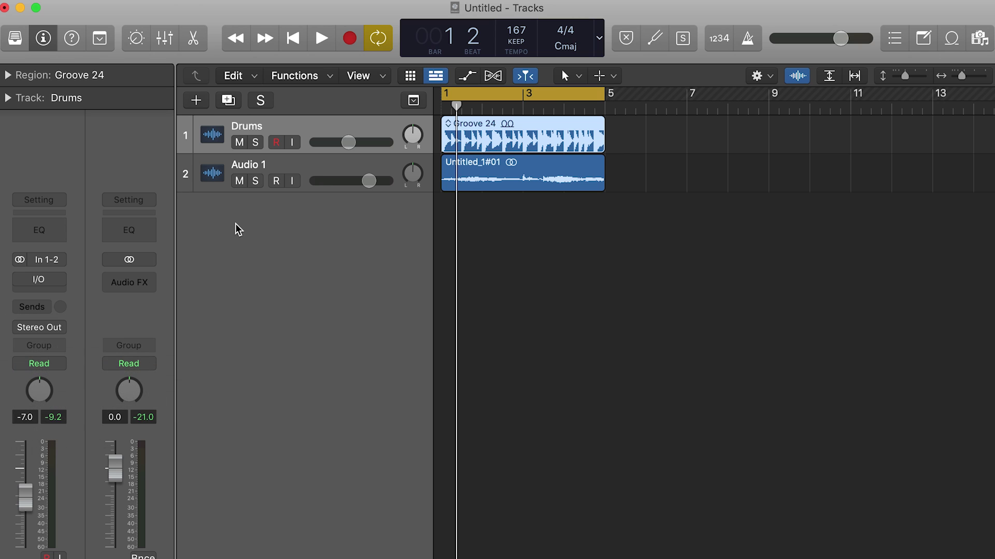
mouse_move(369, 181)
left_mouse_down()
mouse_move(314, 182)
mouse_move(352, 182)
left_mouse_up()
key("space")
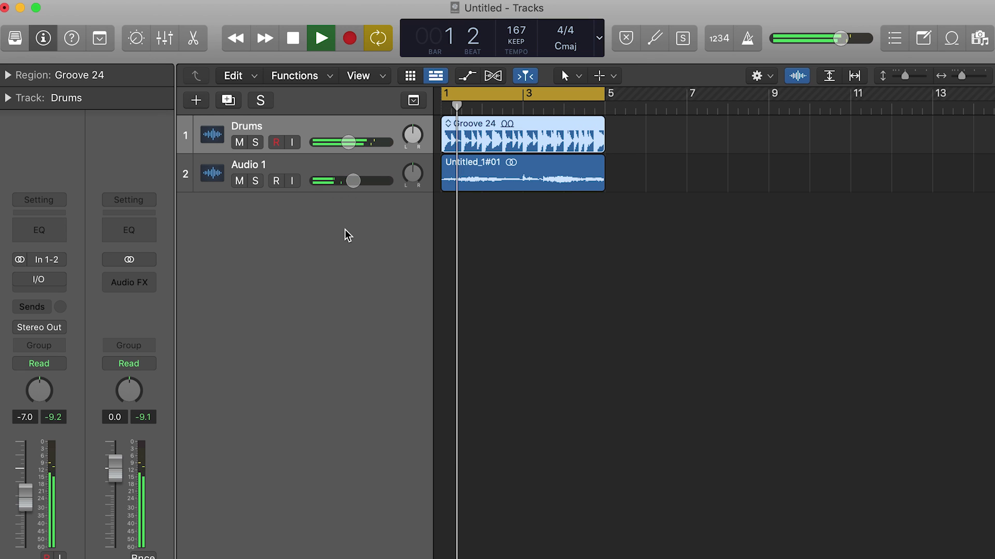